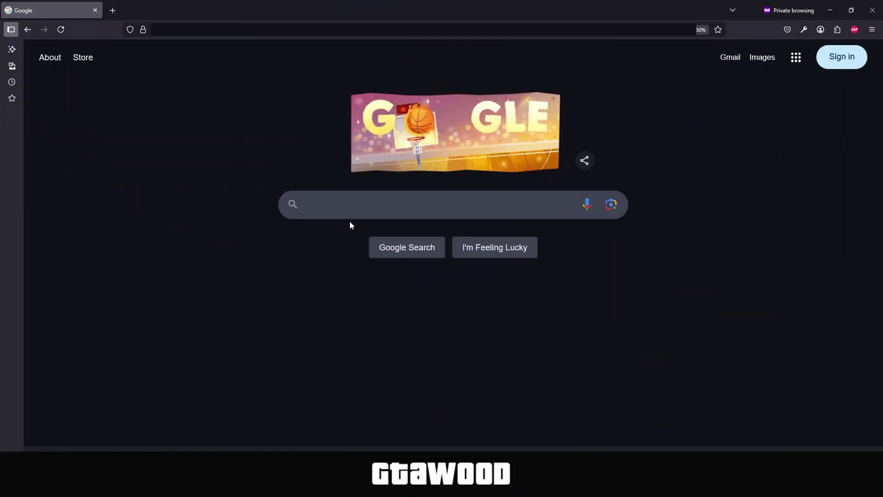
Search Google for 'game decide'.
{"action": "left_click", "coordinate": [350, 207]}
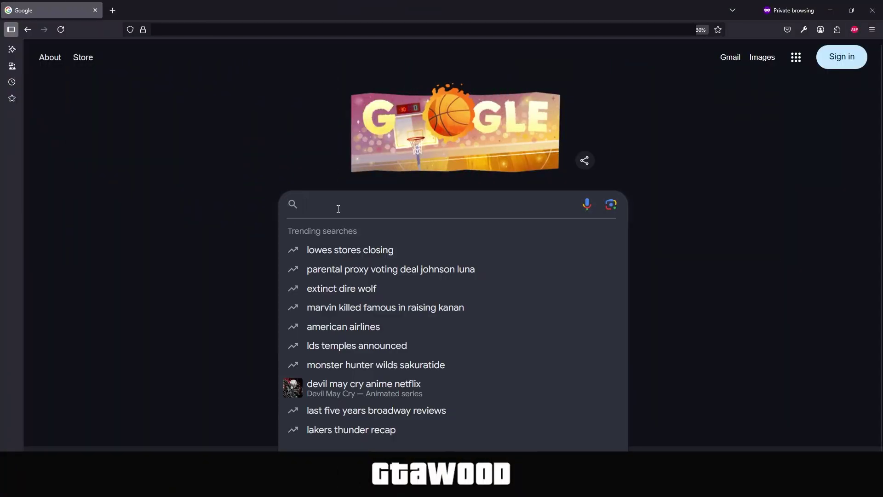
{"action": "type", "text": "game dec"}
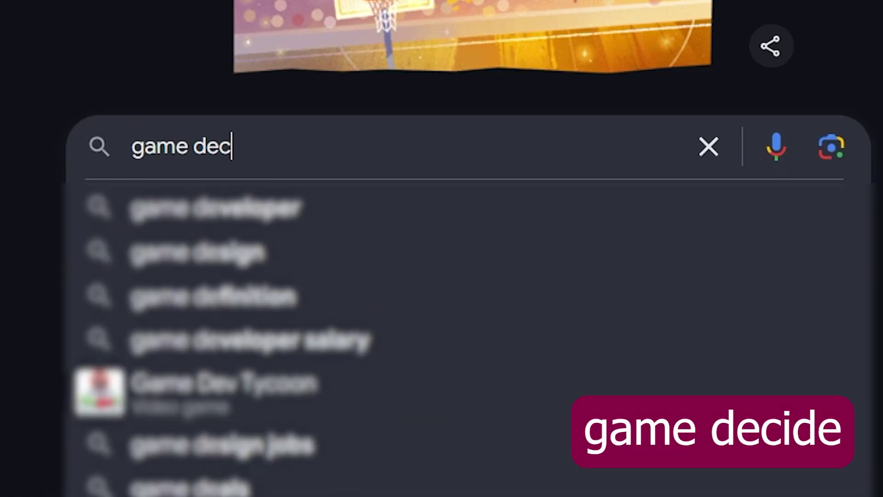
{"action": "type", "text": "ide"}
{"action": "key", "text": "Return"}
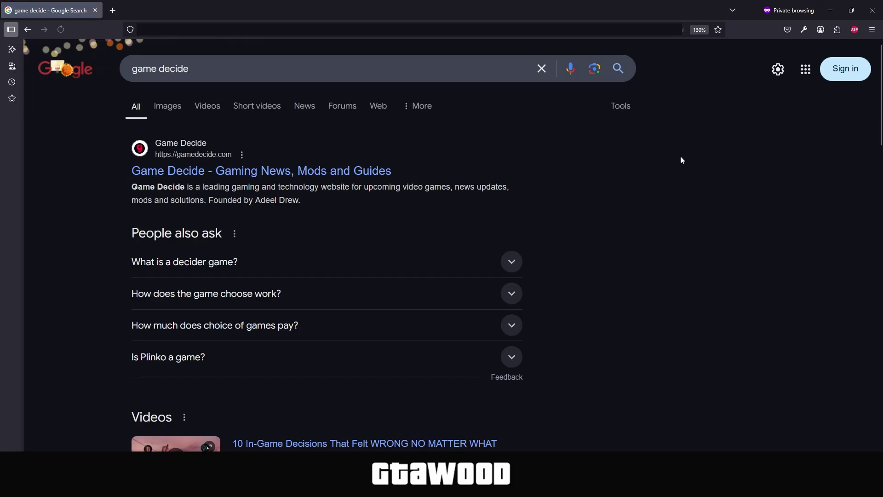
Open Game Decide, search the site, and open the Script Hook V – GTA 5 Mods article.
{"action": "left_click", "coordinate": [260, 171]}
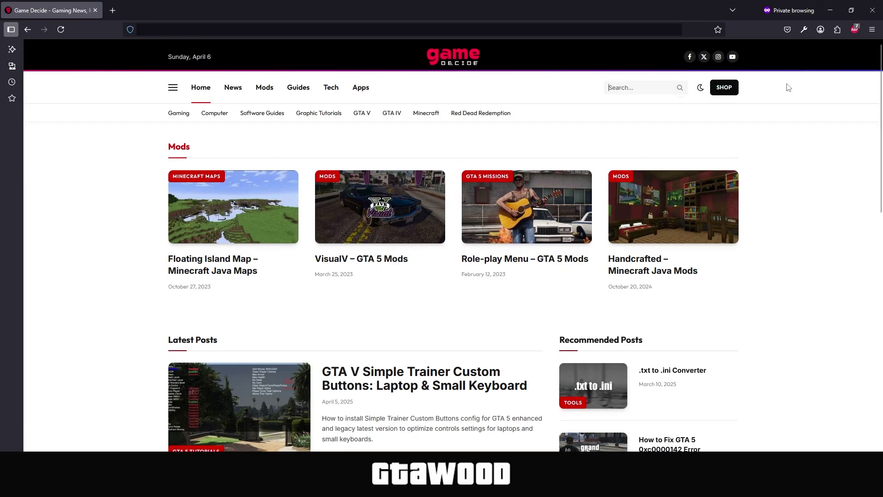
{"action": "left_click", "coordinate": [638, 87]}
{"action": "type", "text": "script hook "}
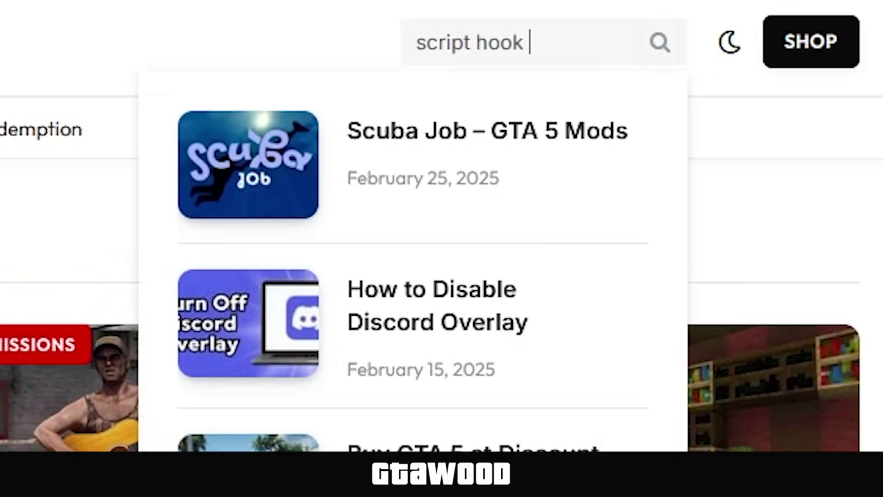
{"action": "type", "text": "v"}
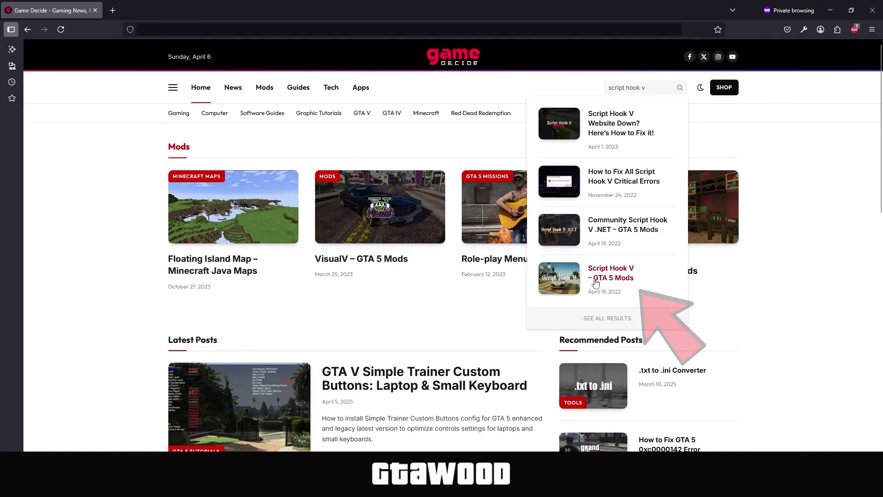
{"action": "left_click", "coordinate": [605, 276]}
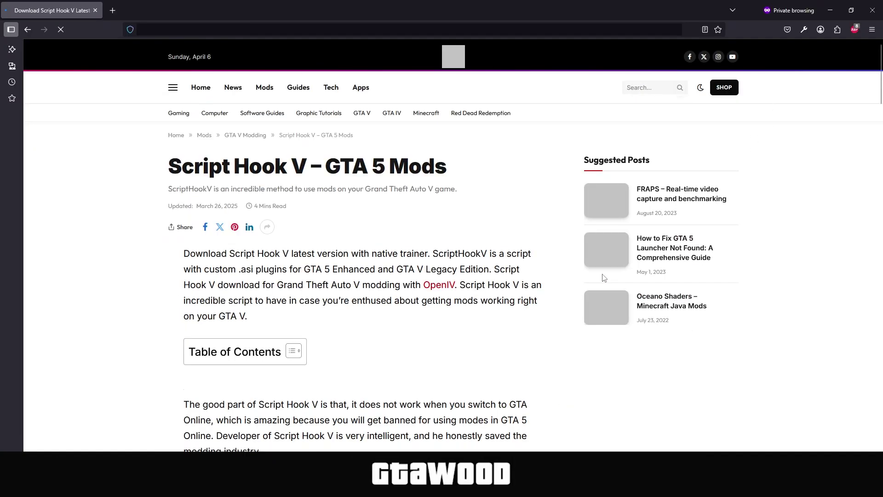
{"action": "left_click_drag", "start_coordinate": [168, 166], "coordinate": [447, 166]}
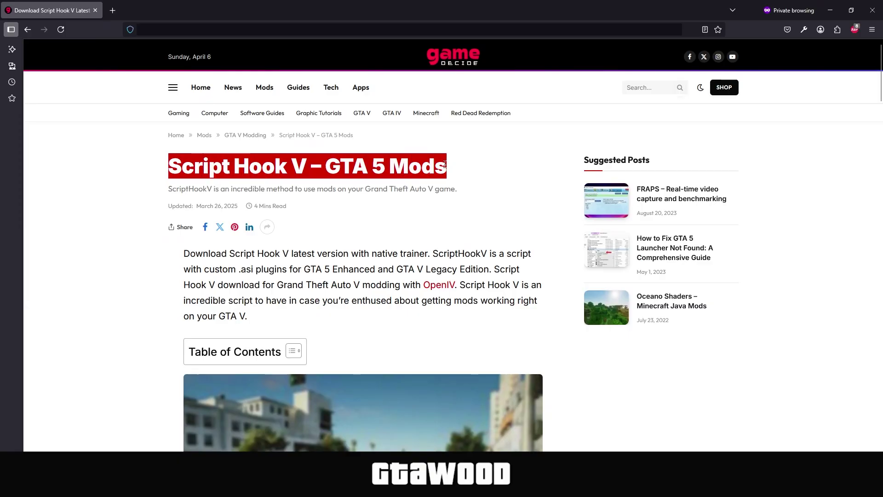
{"action": "left_click", "coordinate": [447, 165]}
{"action": "left_click_drag", "start_coordinate": [880, 75], "coordinate": [881, 248]}
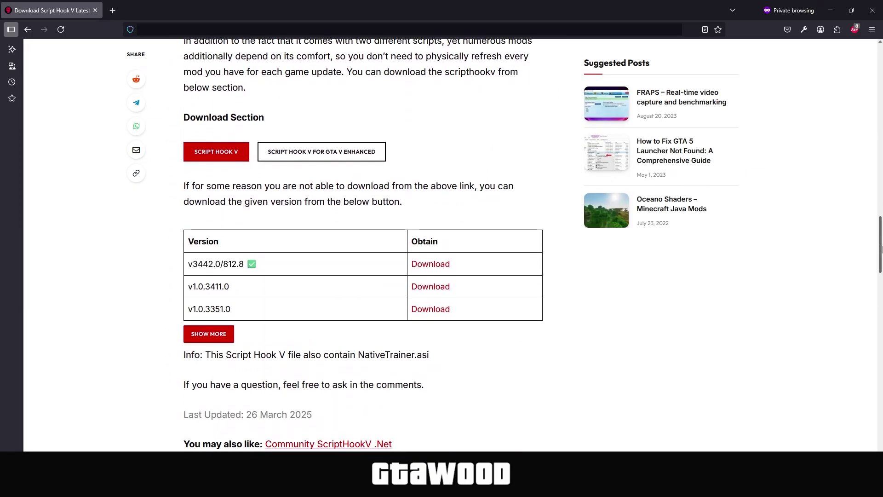
Open the official AB Software Script Hook V page in a new tab and view it.
{"action": "left_click", "coordinate": [215, 138]}
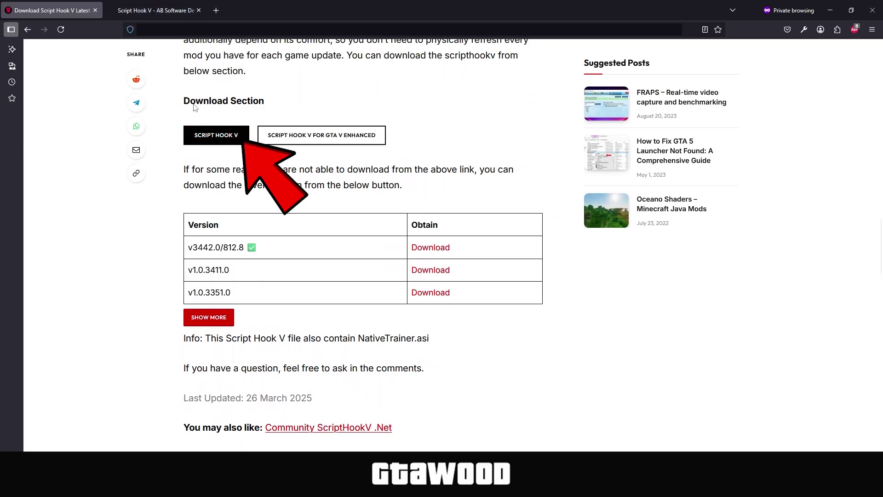
{"action": "left_click", "coordinate": [154, 12]}
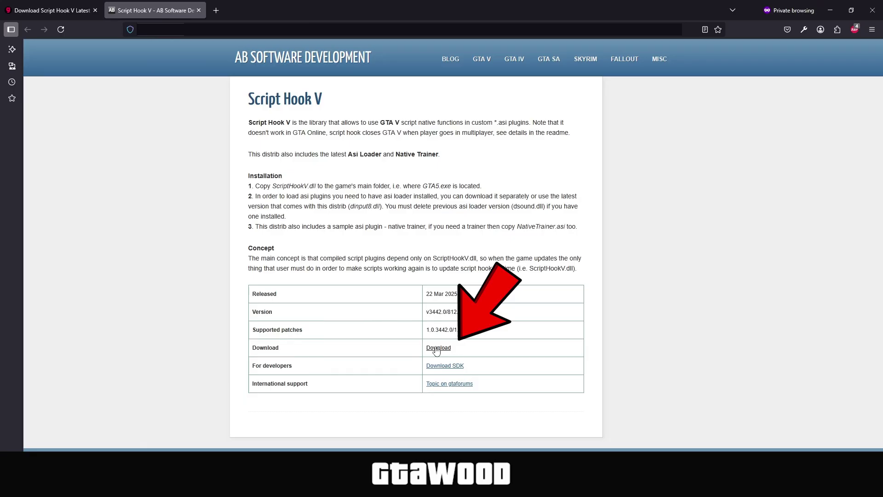
Close the AB Software tab and highlight version v1.0.3411.0 in the download table.
{"action": "left_click", "coordinate": [198, 10]}
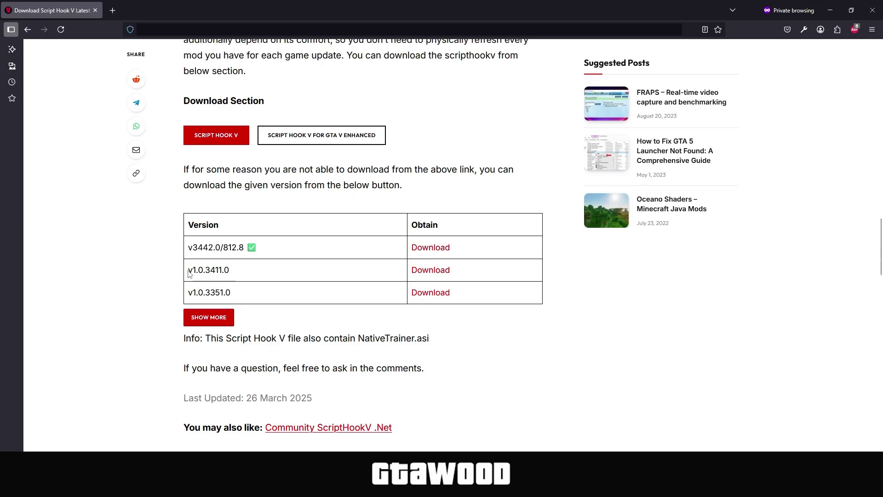
{"action": "left_click_drag", "start_coordinate": [189, 269], "coordinate": [230, 270]}
{"action": "left_click", "coordinate": [234, 273]}
Expand the version table with SHOW MORE to list six versions down to v1.0.2944.0.
{"action": "left_click", "coordinate": [208, 318]}
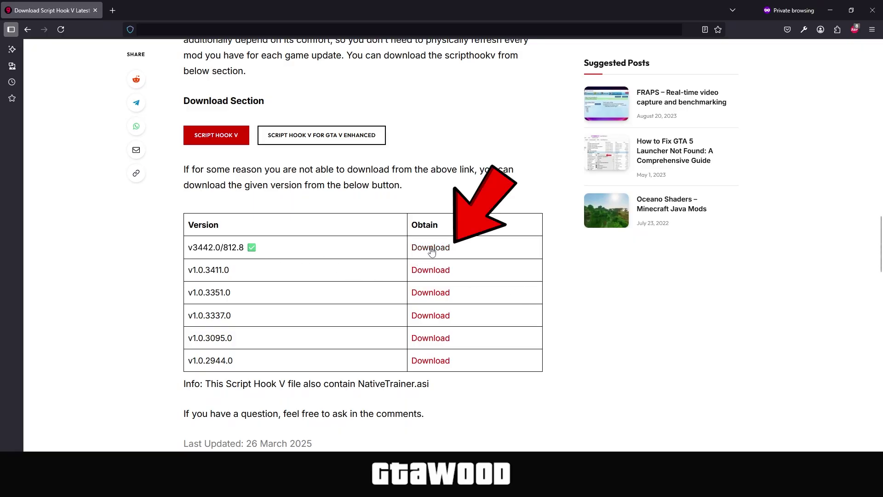
Download ScriptHookV_3442.0_812.8.zip for version v3442.0/812.8 from MediaFire.
{"action": "left_click", "coordinate": [430, 247]}
{"action": "left_click", "coordinate": [150, 9]}
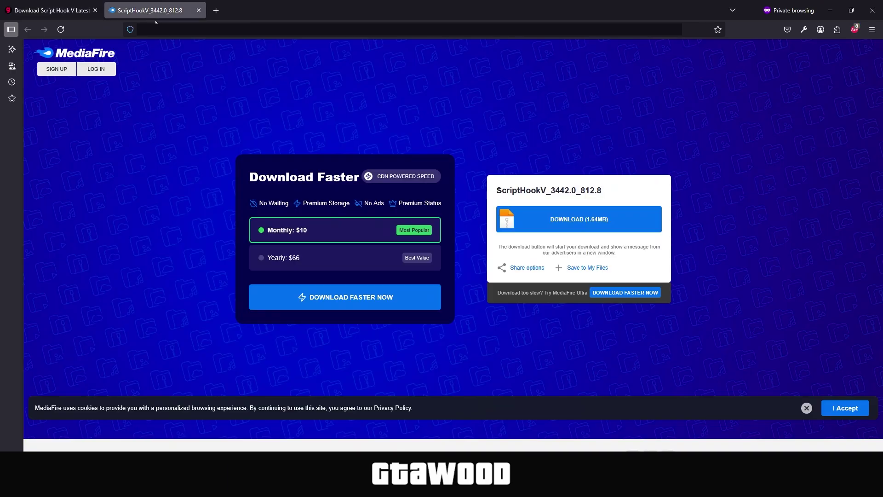
{"action": "left_click", "coordinate": [583, 220]}
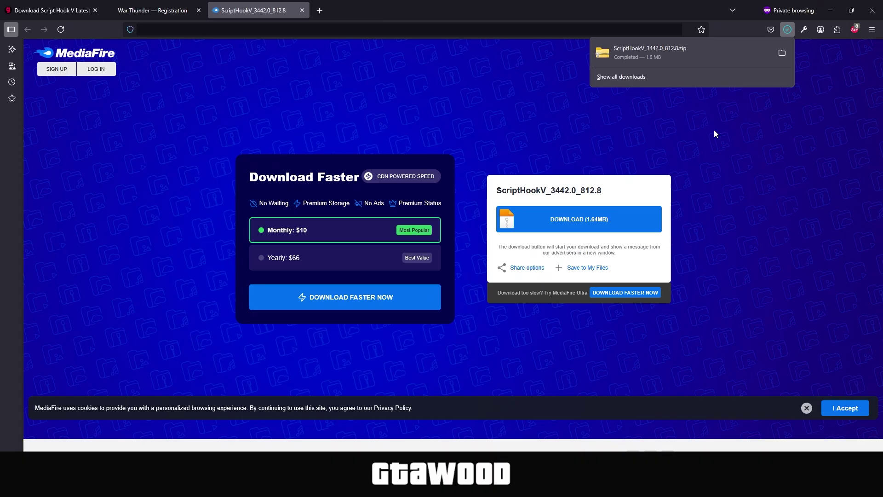
Show the zip in the Downloads folder and expand its full context menu.
{"action": "left_click", "coordinate": [782, 53]}
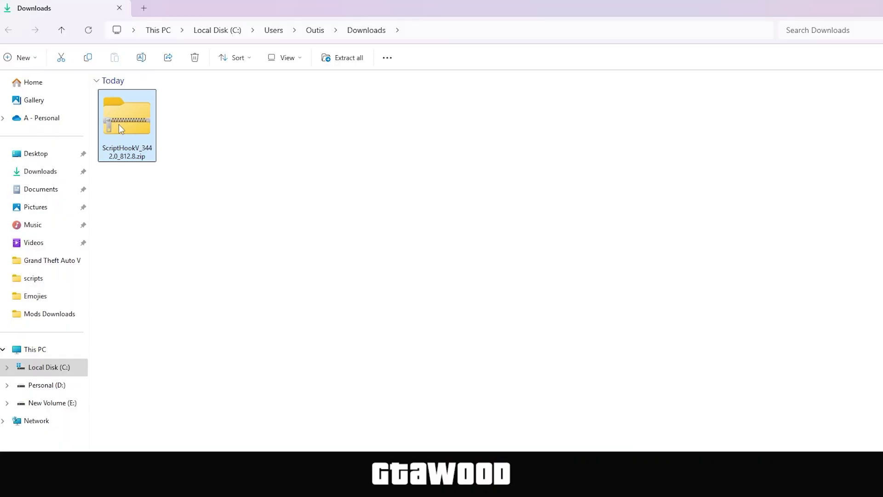
{"action": "right_click", "coordinate": [119, 124]}
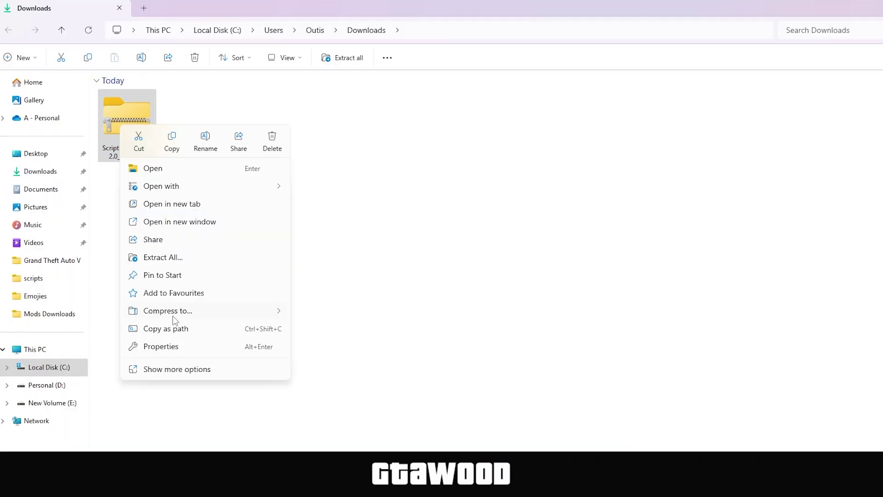
{"action": "left_click", "coordinate": [178, 369]}
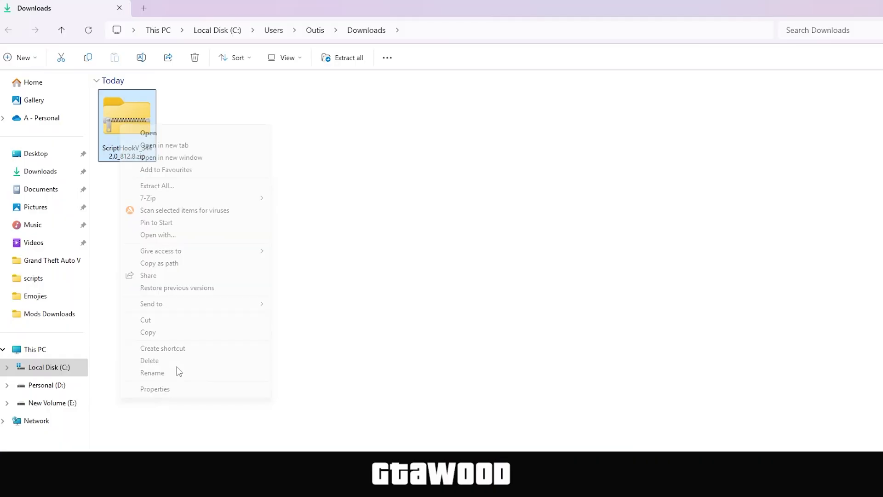
{"action": "left_click", "coordinate": [180, 212]}
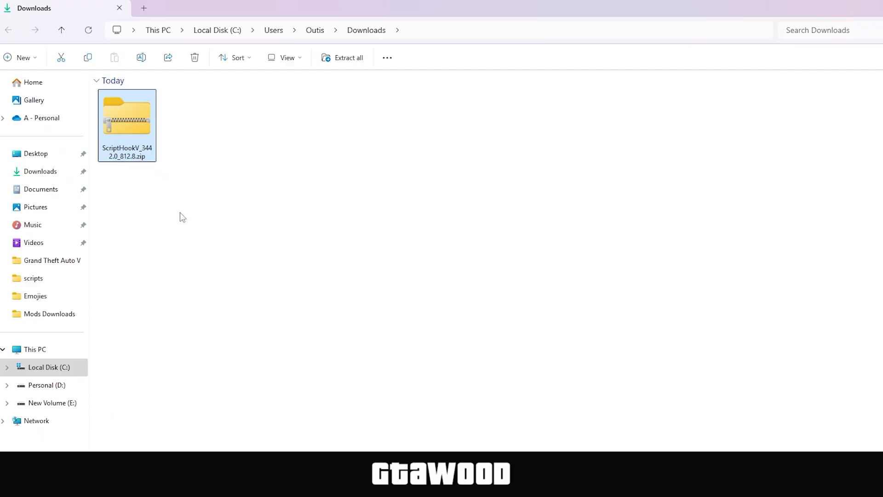